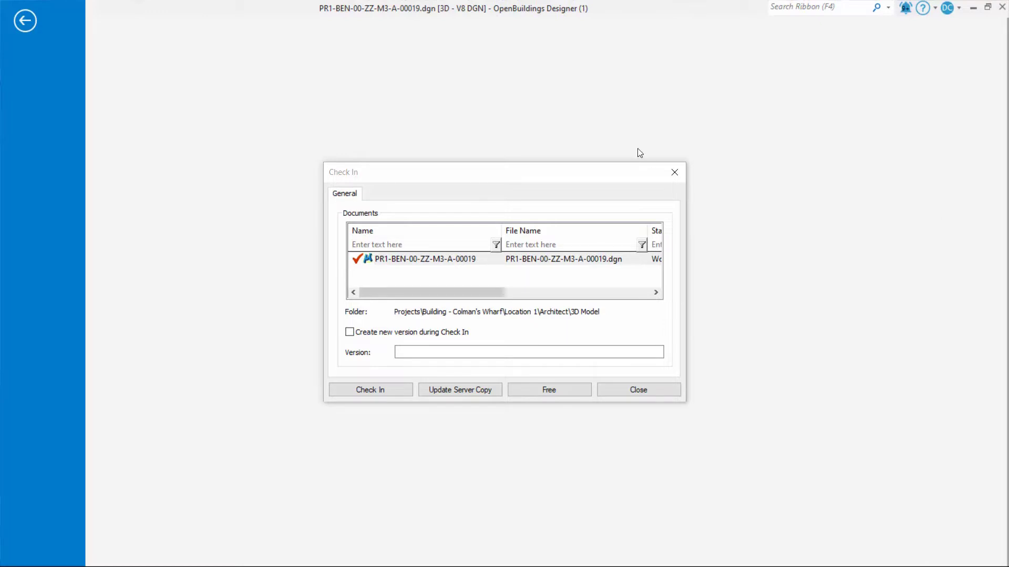
Step: Check the PR1-BEN-00-ZZ-M3-A-00019 model back in from OpenBuildings Designer
left_click(362, 389)
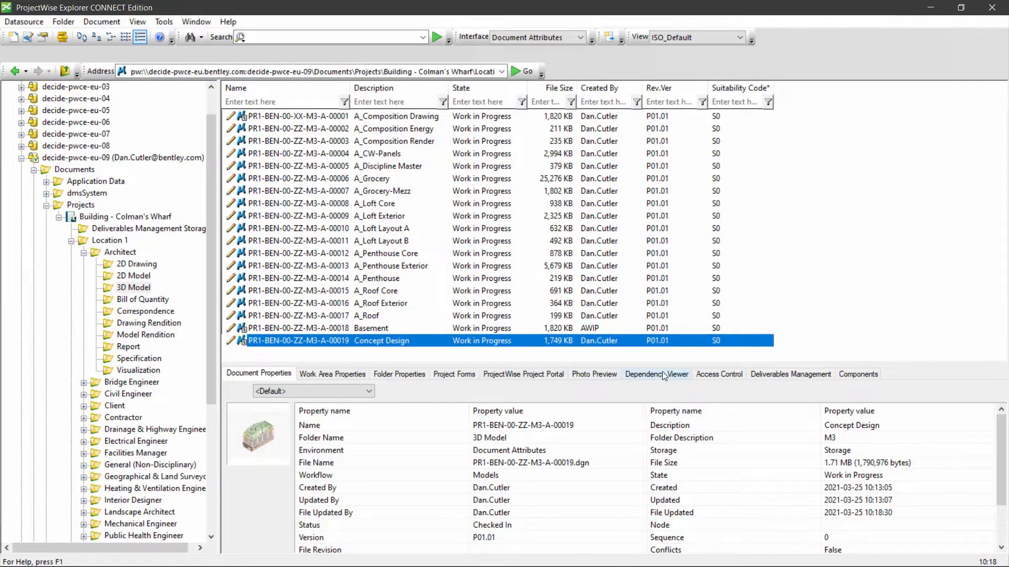
Step: View the model's dependencies, then attempt Approve (Preliminary) on 00019; it fails on the empty Revision Note
left_click(662, 371)
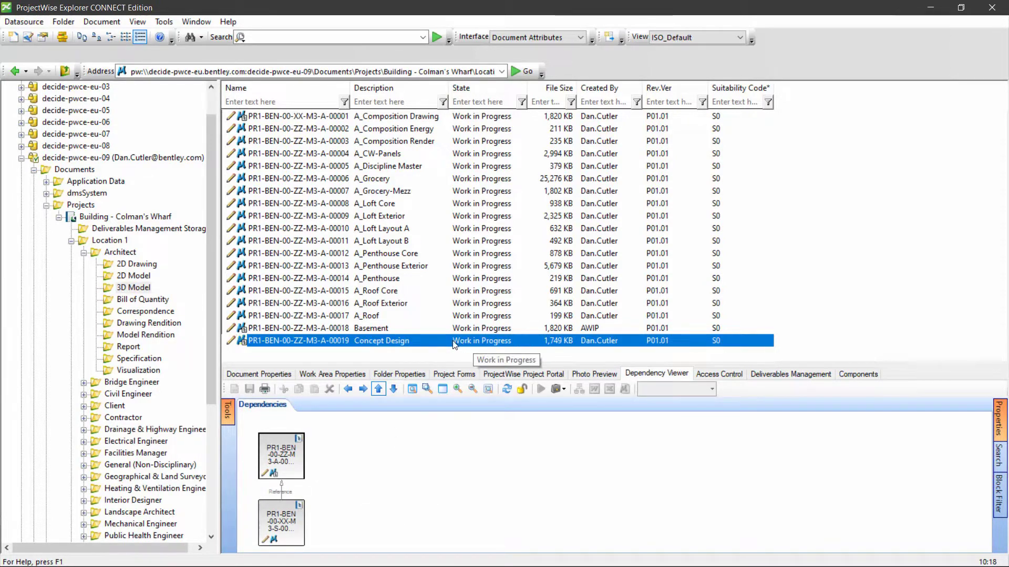
right_click(306, 341)
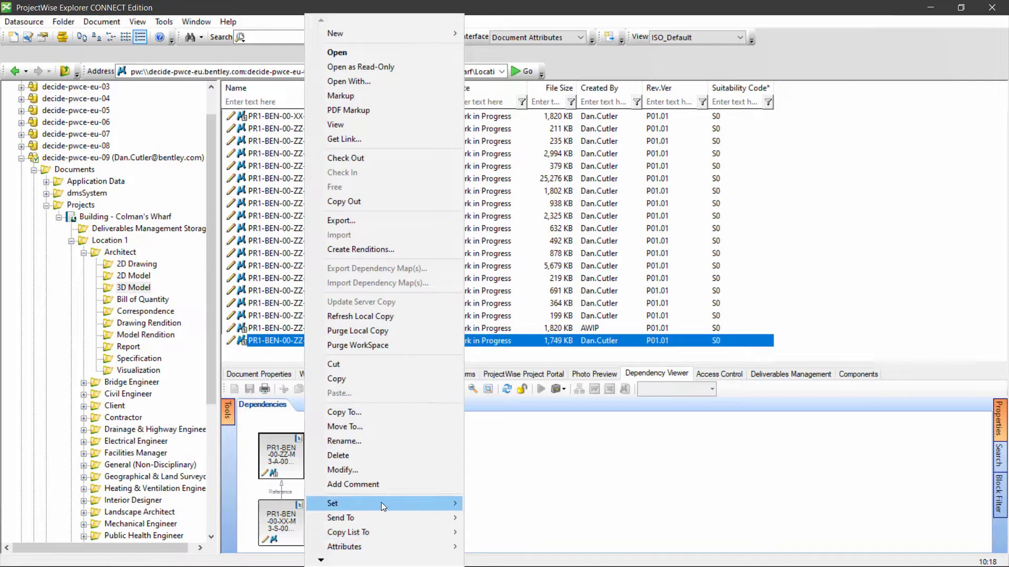
mouse_move(323, 561)
mouse_move(354, 528)
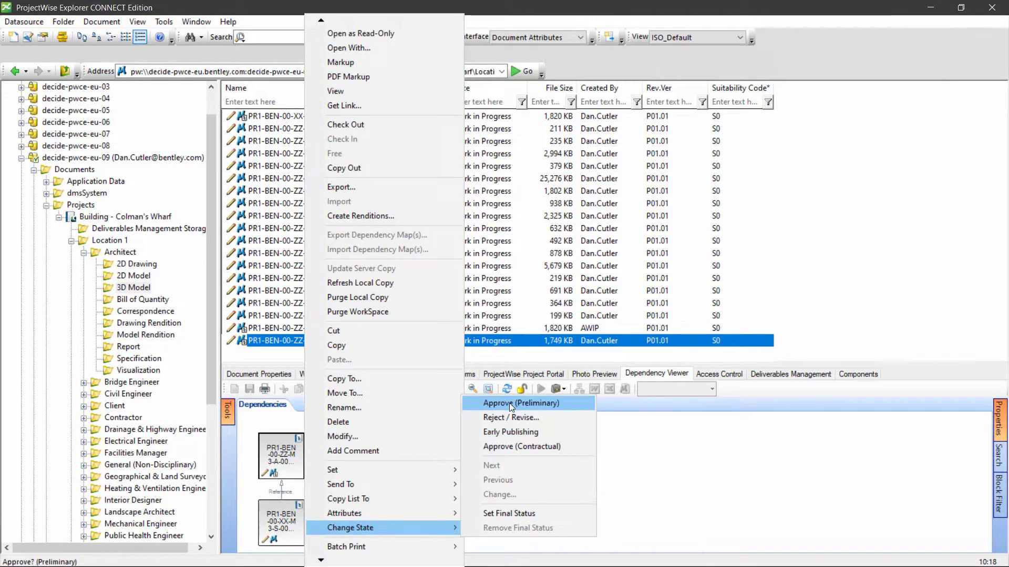
left_click(552, 404)
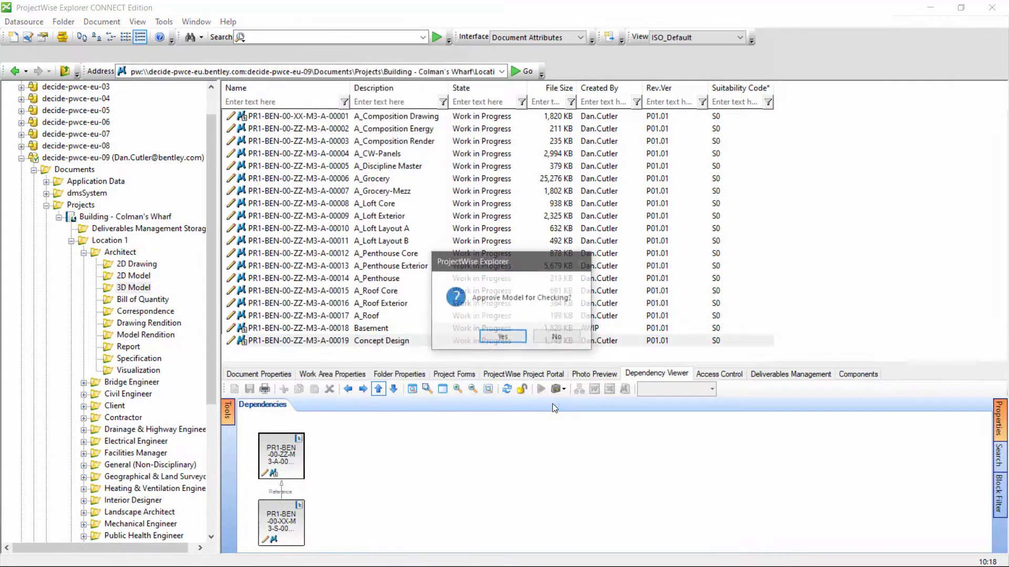
left_click(491, 341)
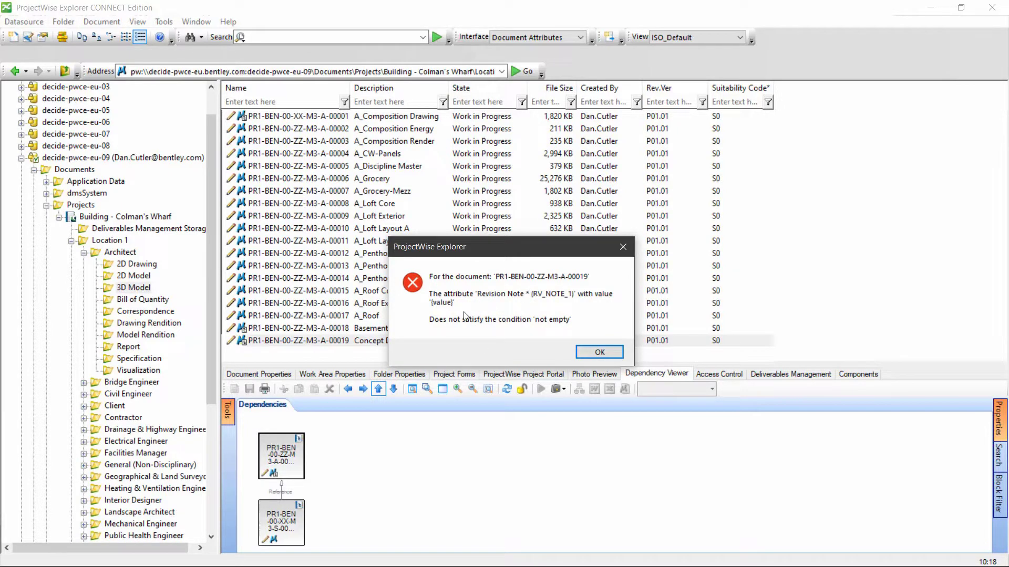
Step: Dismiss the error and save 'initial draft' as the 00019 Revision Note attribute
left_click(590, 356)
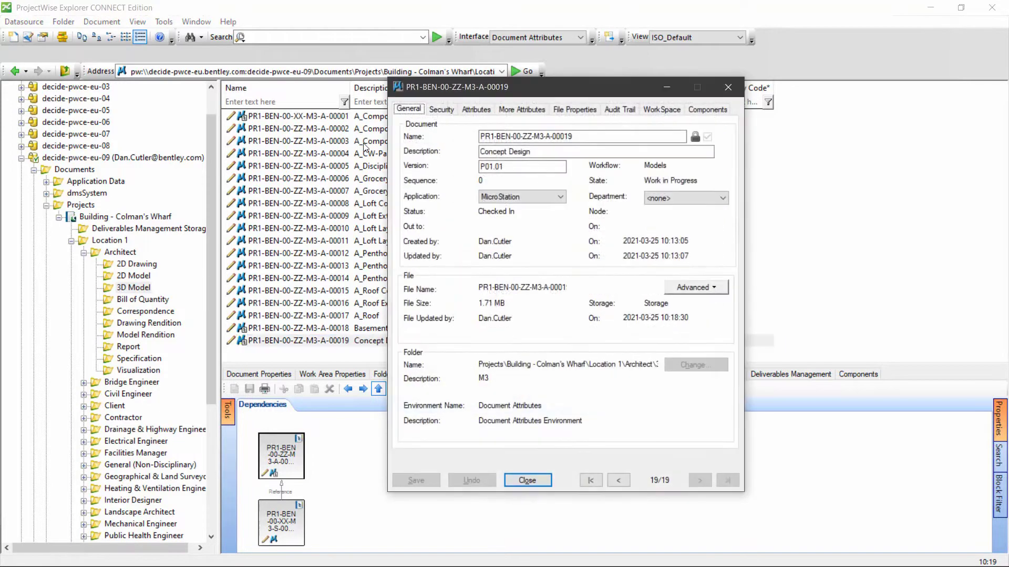
left_click(475, 112)
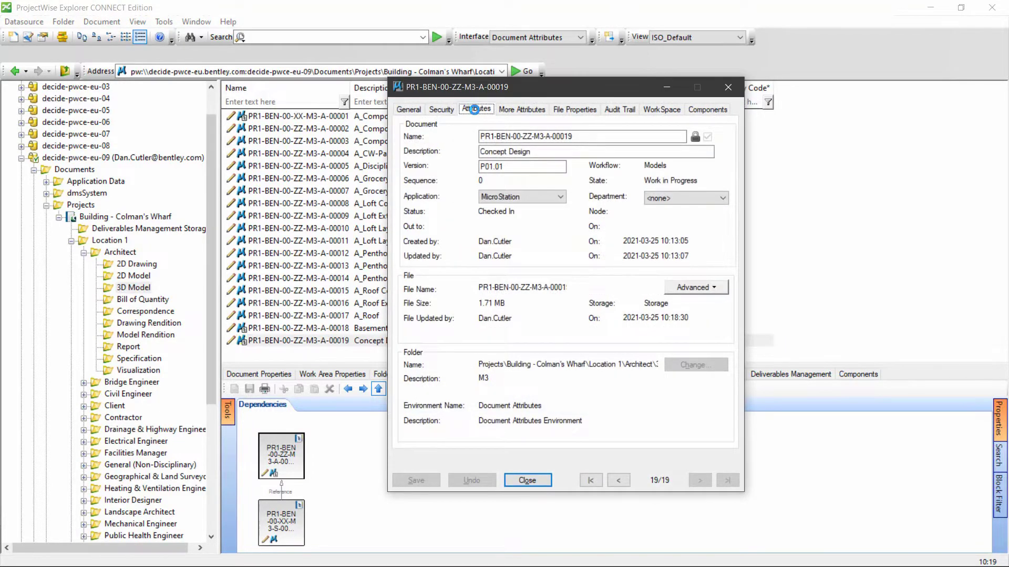
left_click(463, 325)
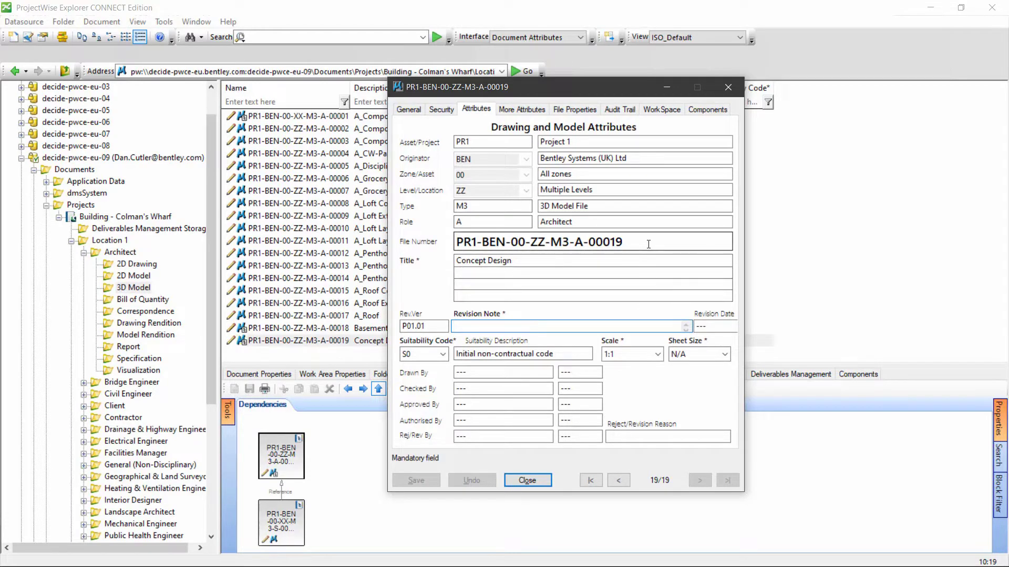
type("in")
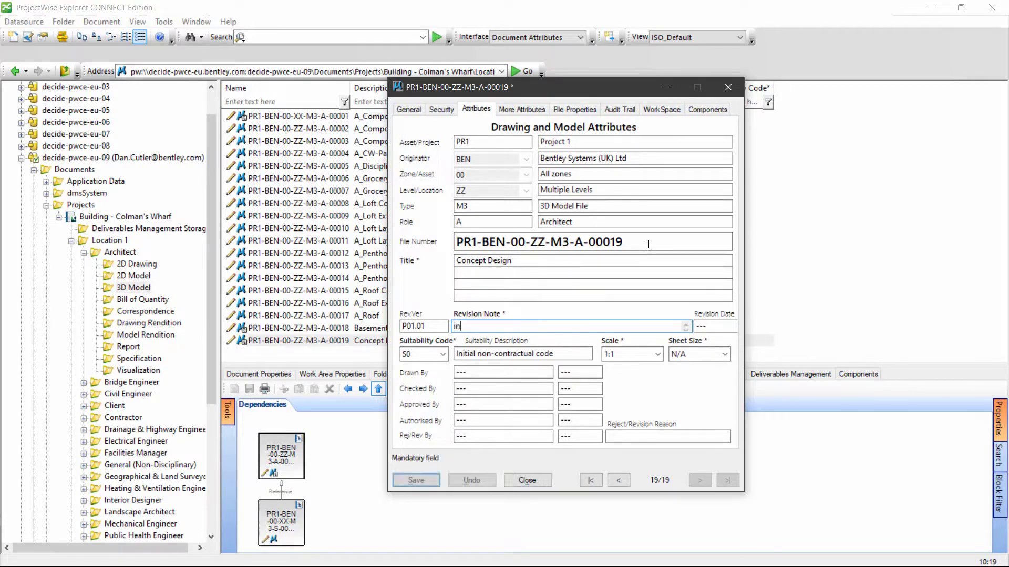
type("itial dr")
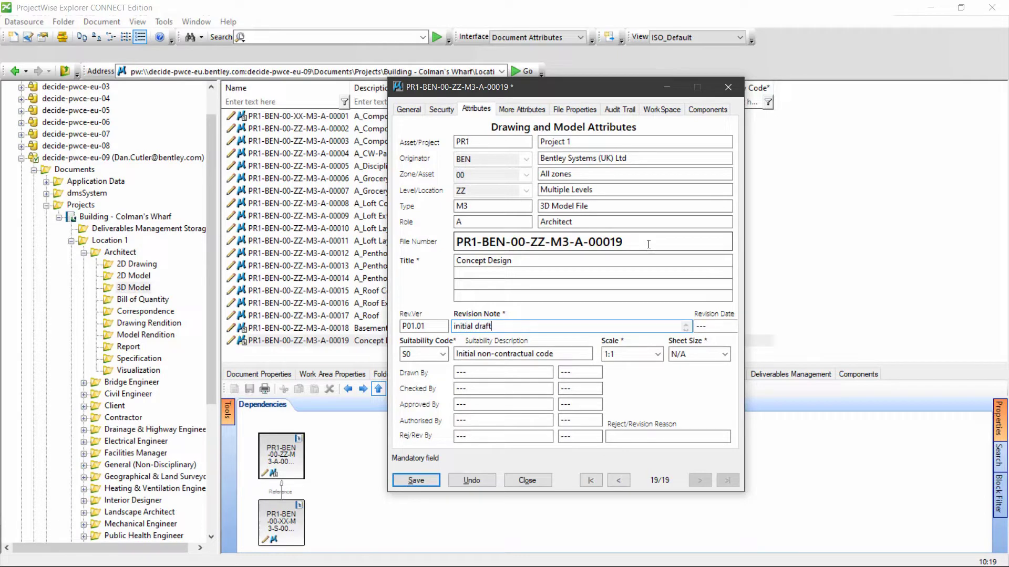
type("aft")
left_click(416, 480)
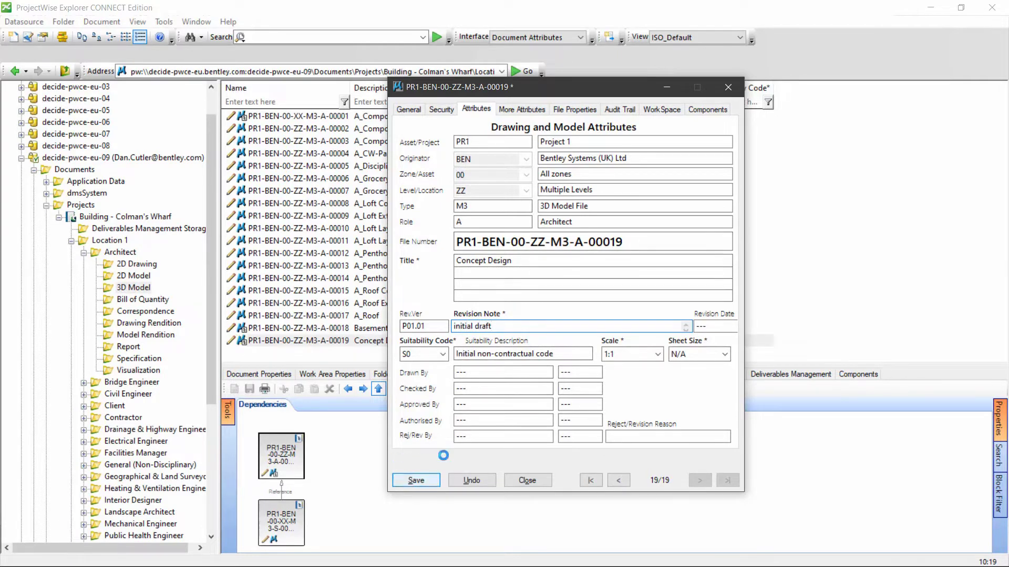
left_click_drag(540, 92, 774, 116)
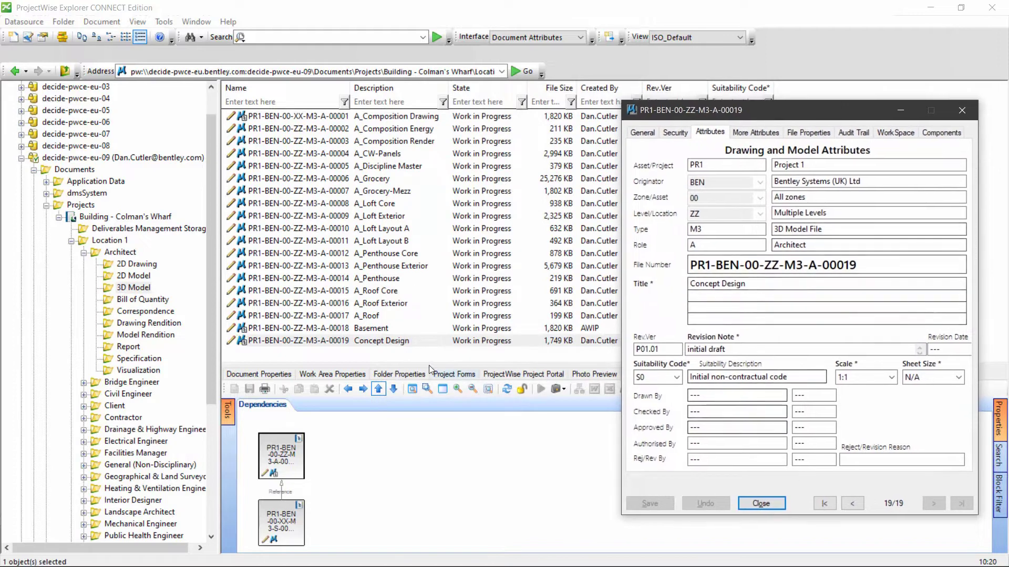
Step: Move 00019 to Content Check at P01.01 with Change State > Approve (Preliminary)
right_click(338, 342)
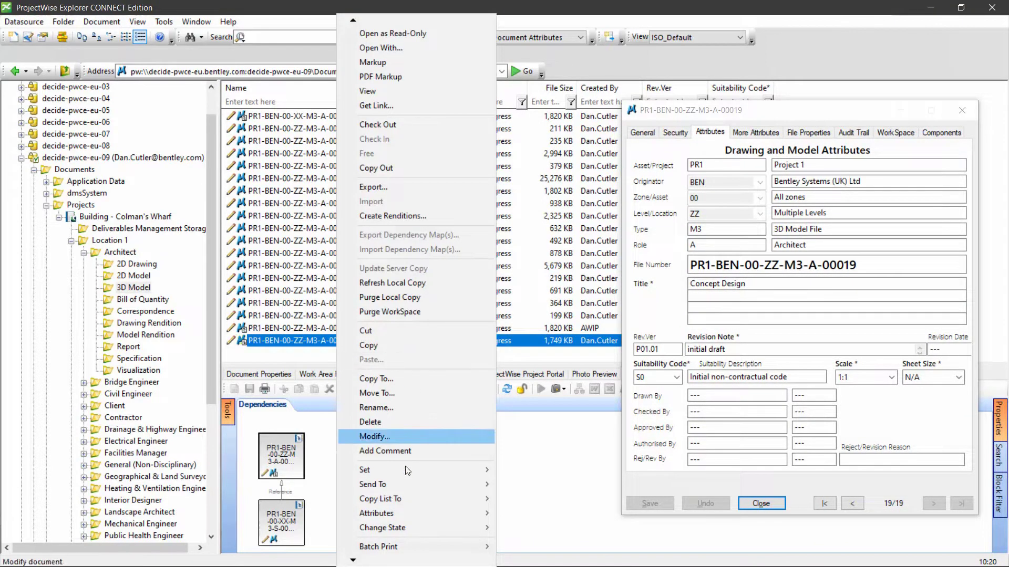
mouse_move(418, 529)
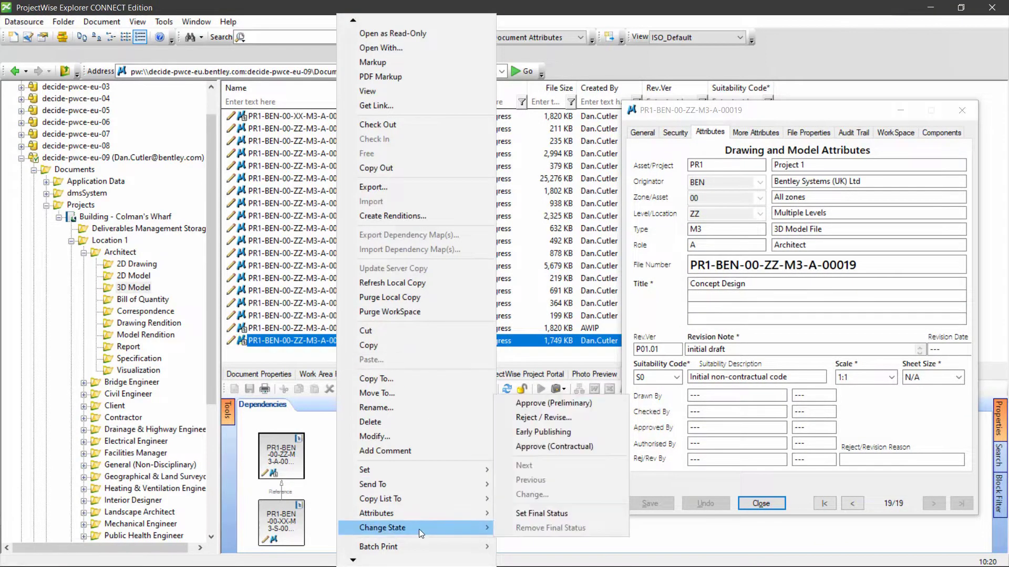
left_click(579, 406)
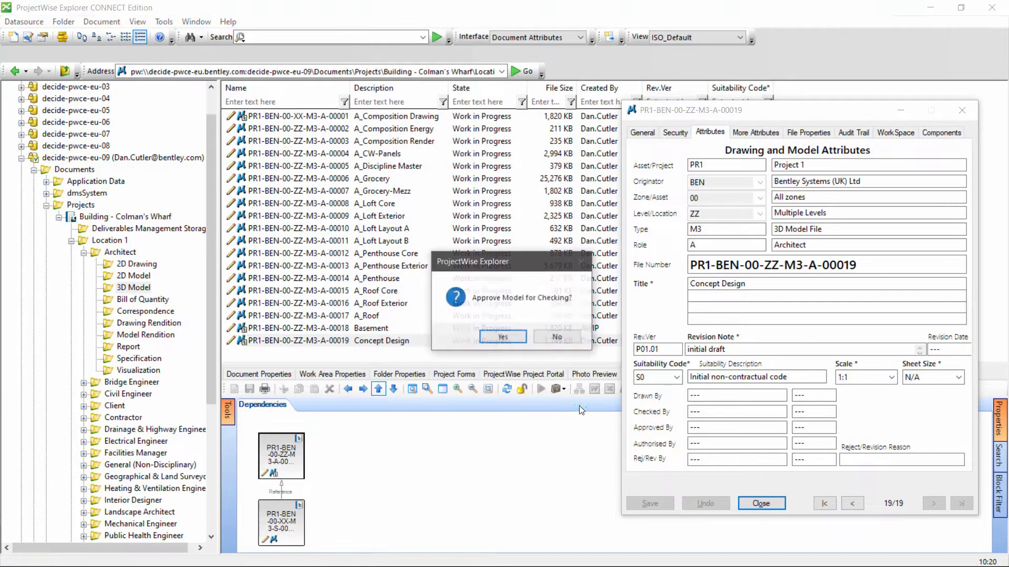
left_click(511, 342)
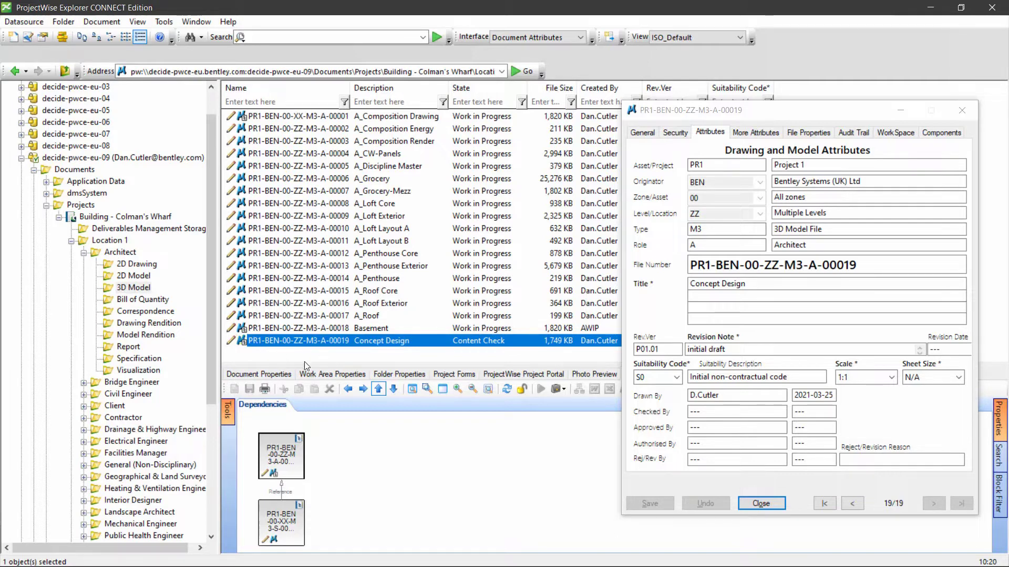
Step: Approve 00019 for sharing, reaching Approve for Sharing at P01.01 with suitability S0
right_click(310, 342)
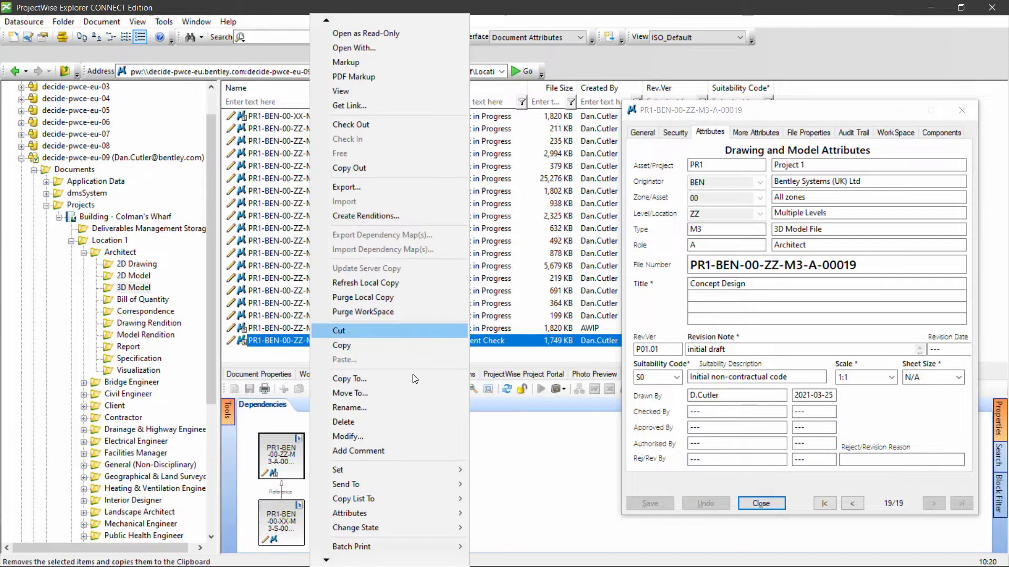
mouse_move(411, 526)
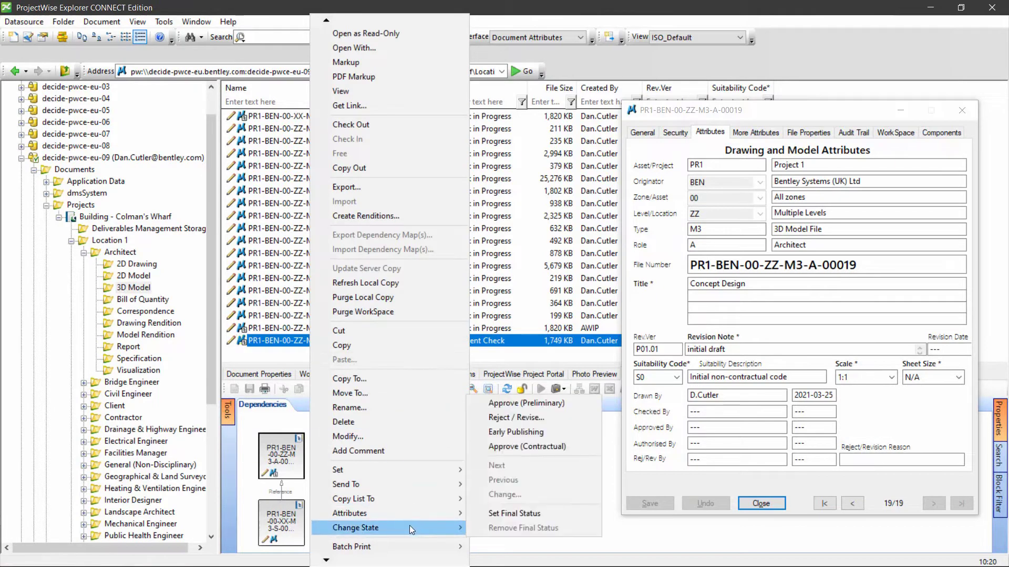
left_click(547, 403)
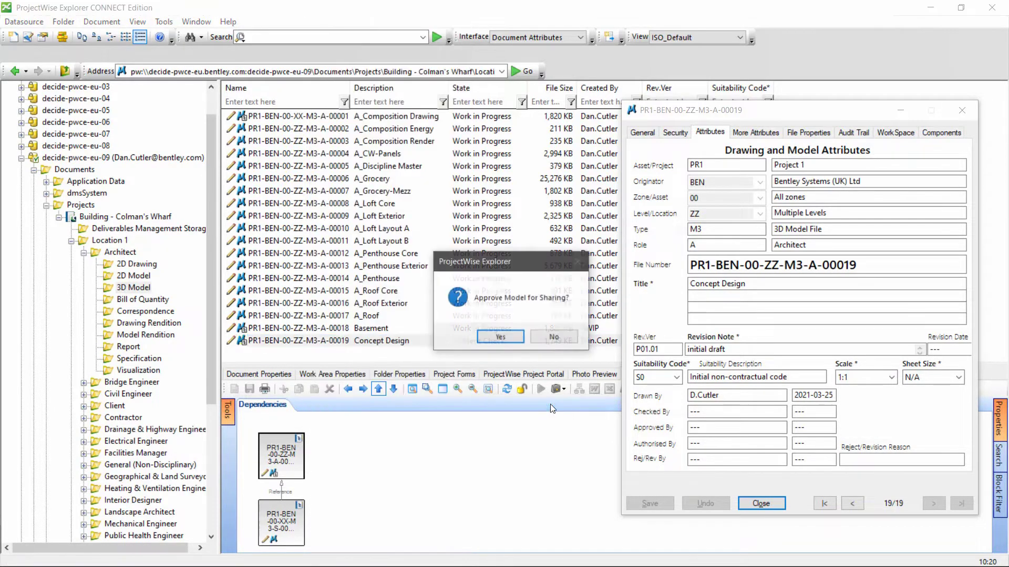
left_click(488, 336)
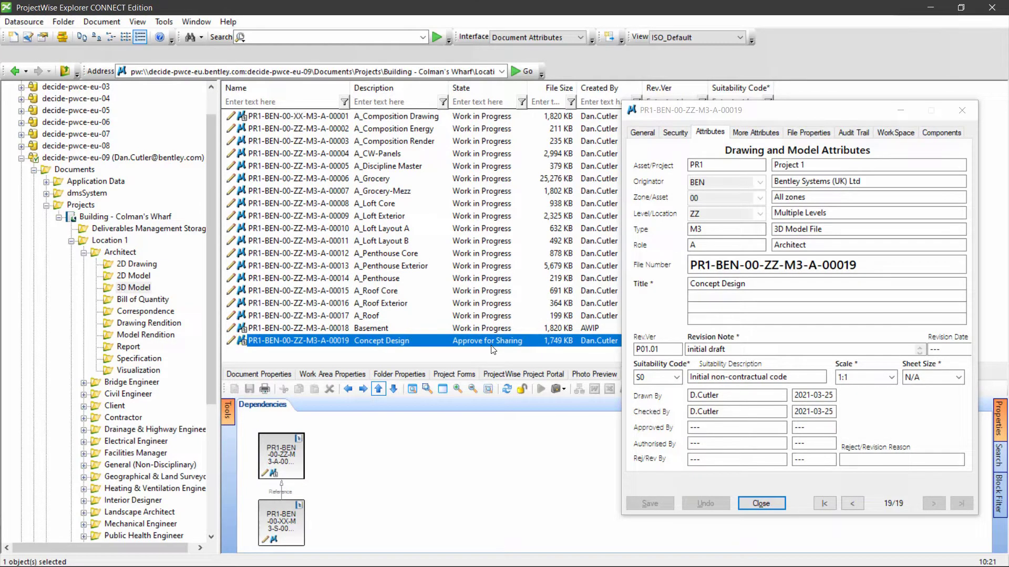
left_click(641, 349)
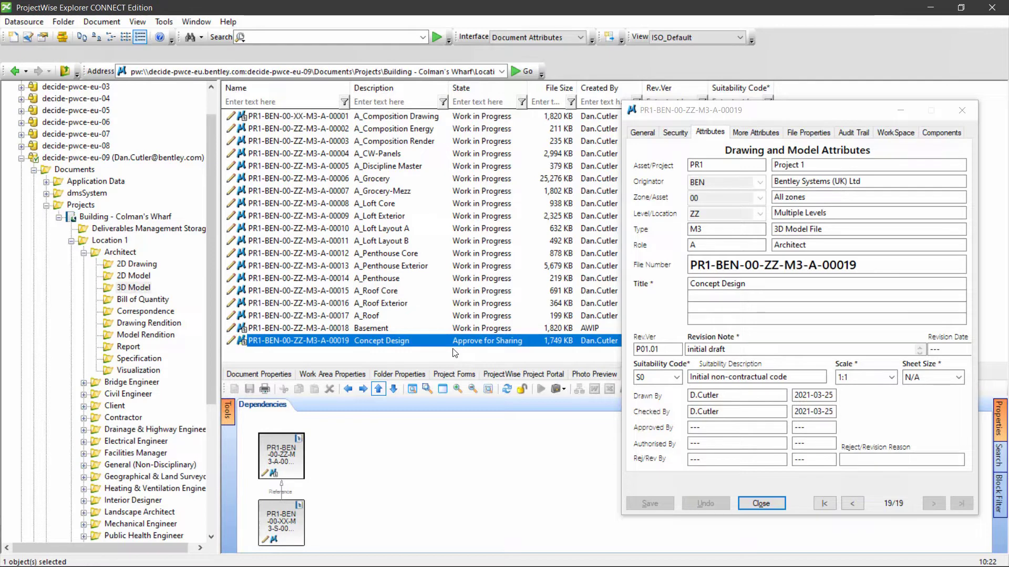
Step: Reject / Revise 00019, returning it to Work in Progress at P01.02
right_click(366, 344)
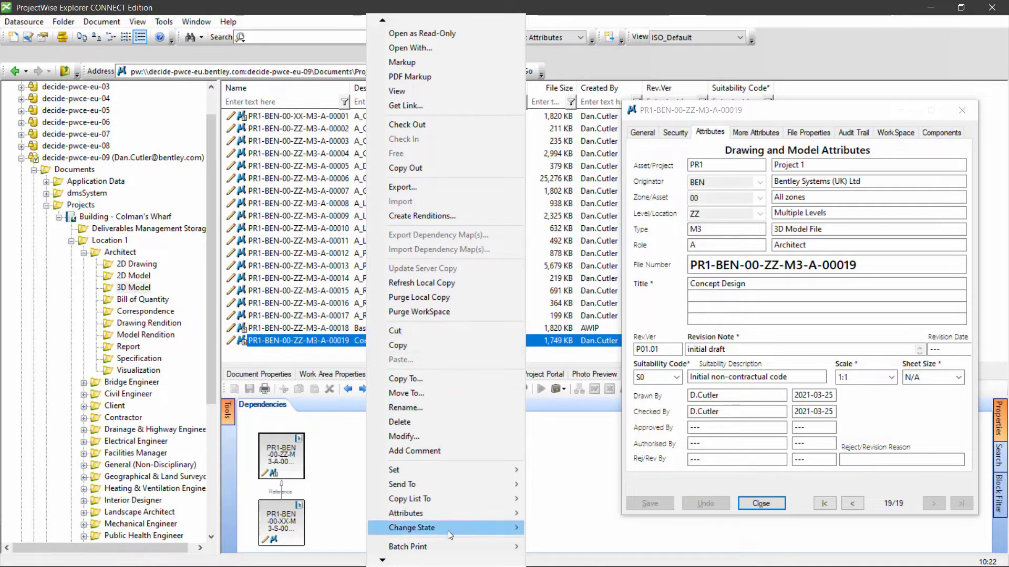
mouse_move(455, 531)
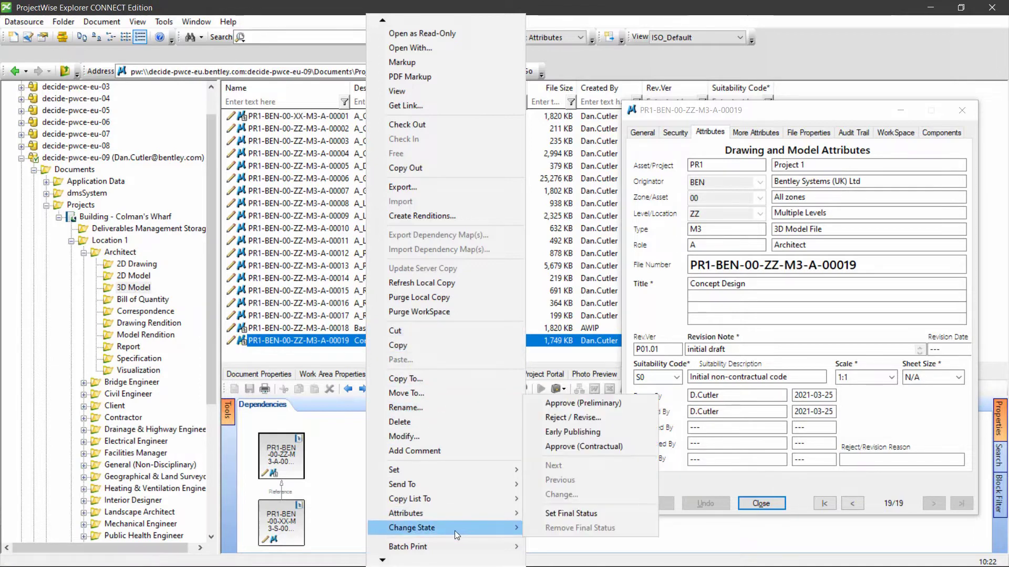
left_click(572, 418)
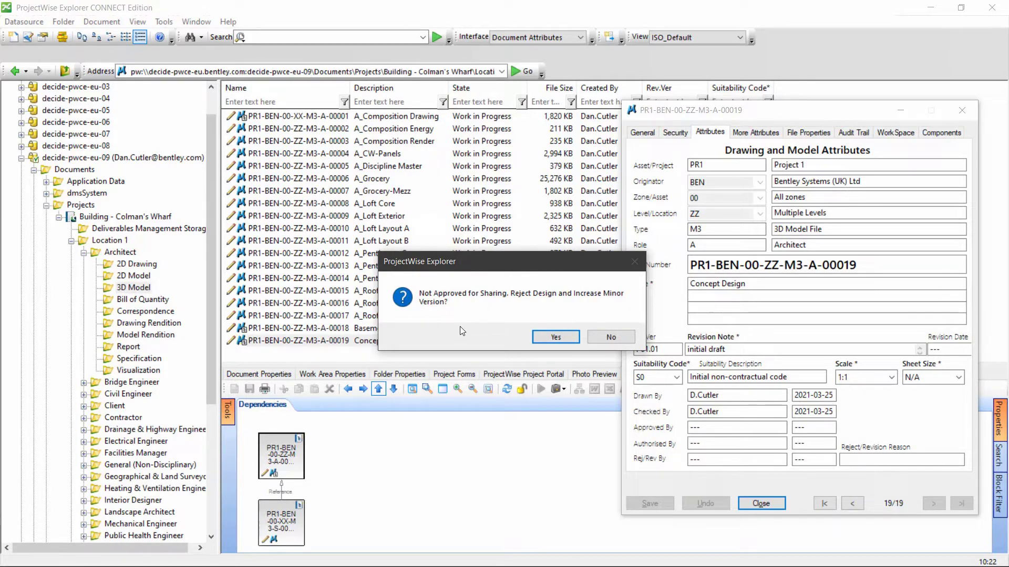
left_click(539, 339)
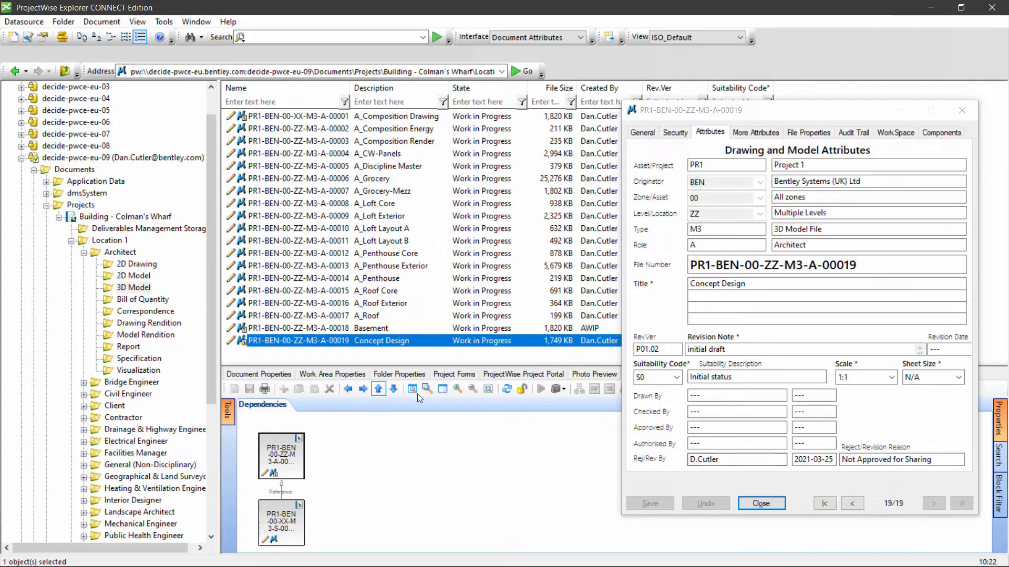
Step: Send 00019 back to Content Check at P01.02 via Approve (Preliminary)
right_click(377, 343)
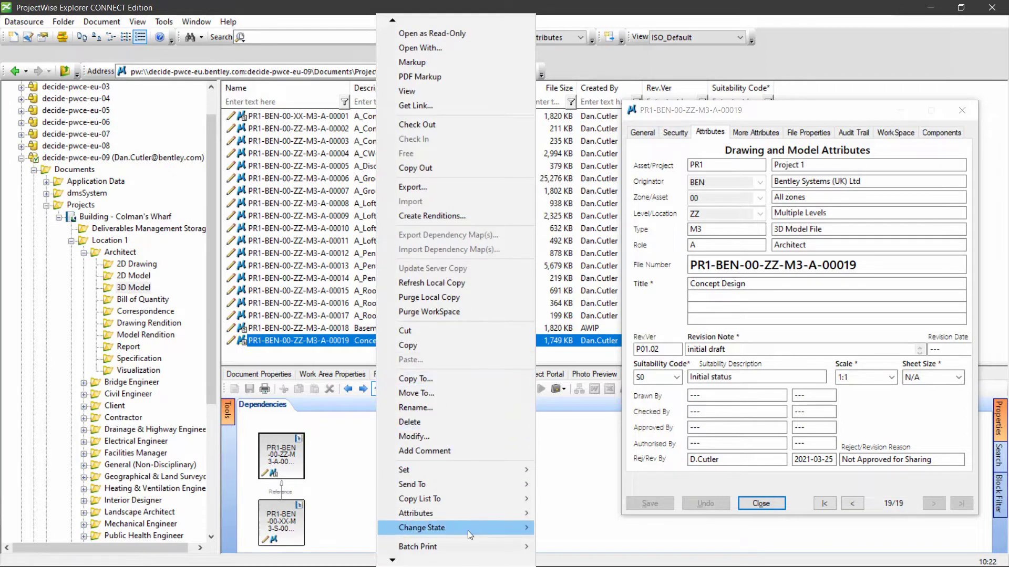
mouse_move(468, 528)
left_click(592, 403)
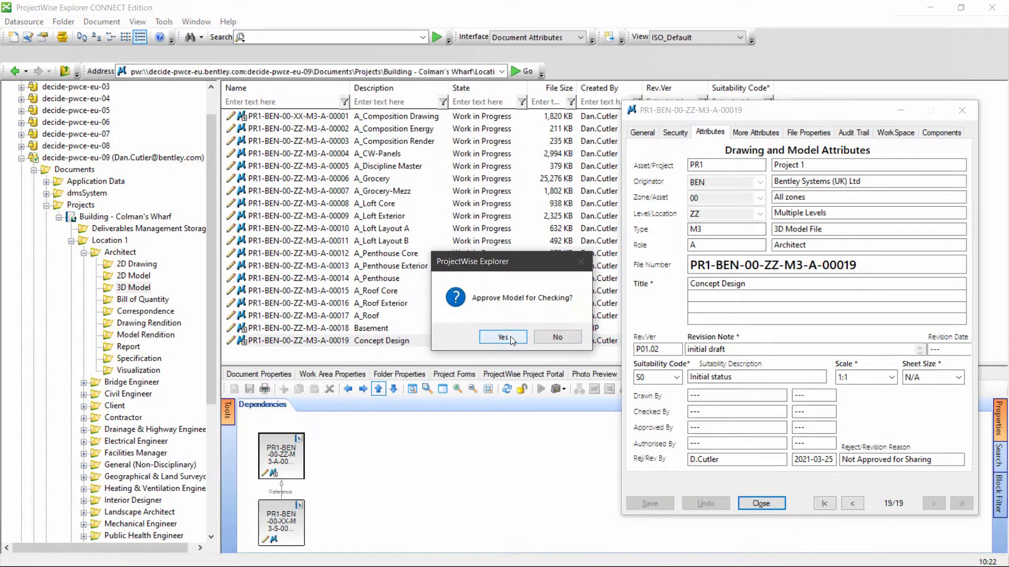
left_click(510, 340)
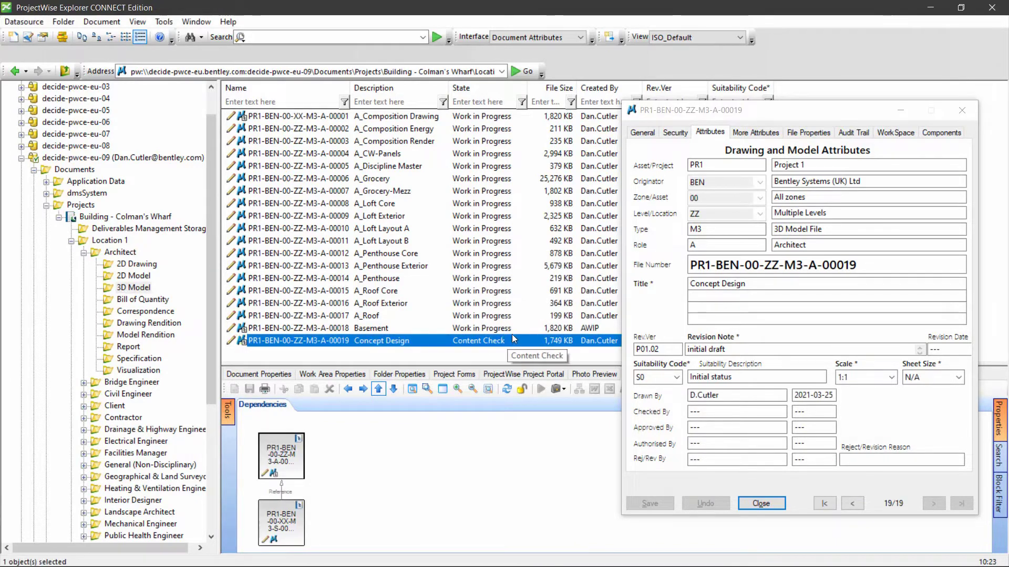
Step: Change the Revision Note to '2nd draft' and save it
double_click(696, 350)
type("2nd")
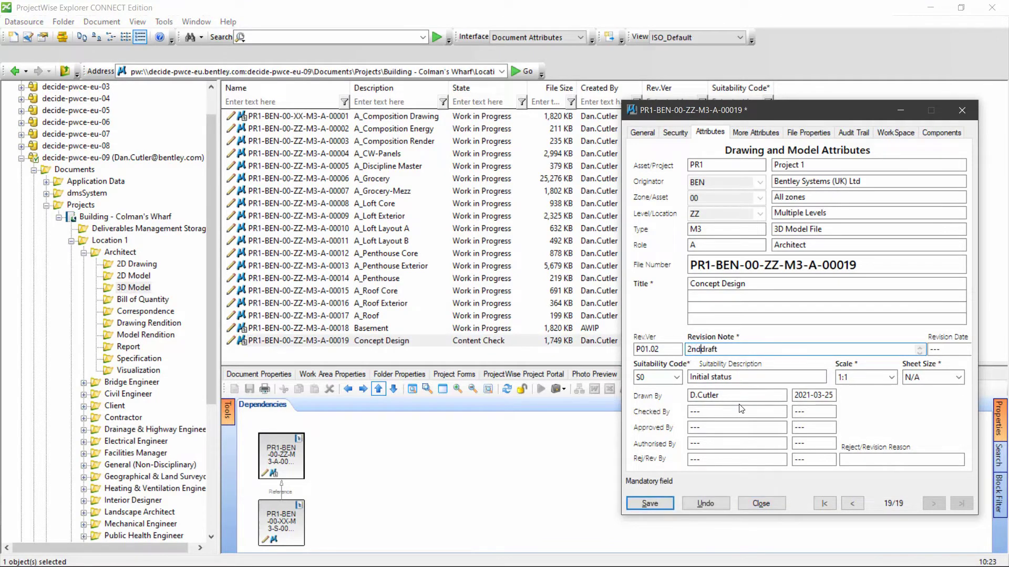
left_click(665, 504)
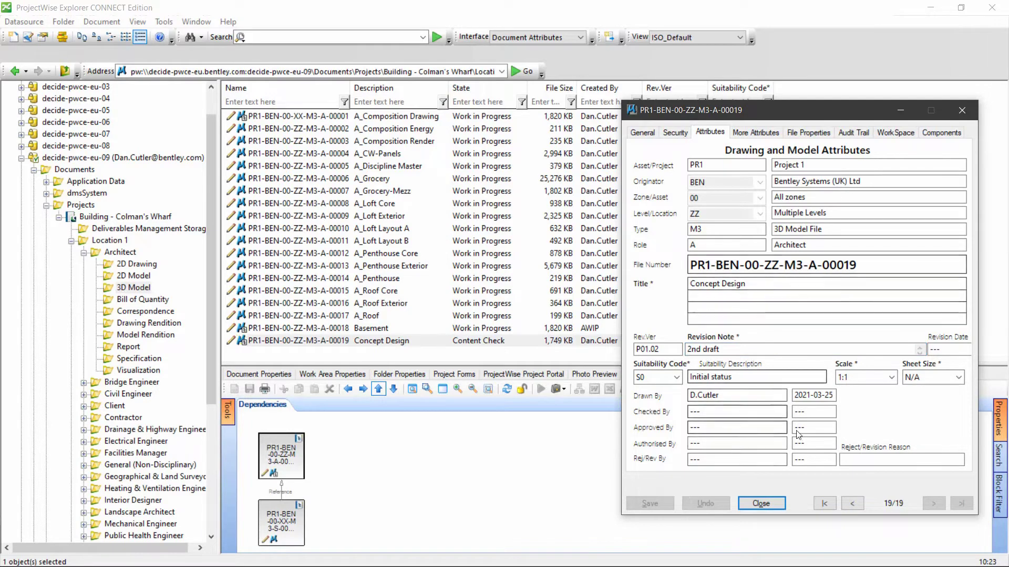
Step: Approve 00019 for sharing and check the Audit Trail showing Checked By dated 2021-03-25
right_click(350, 342)
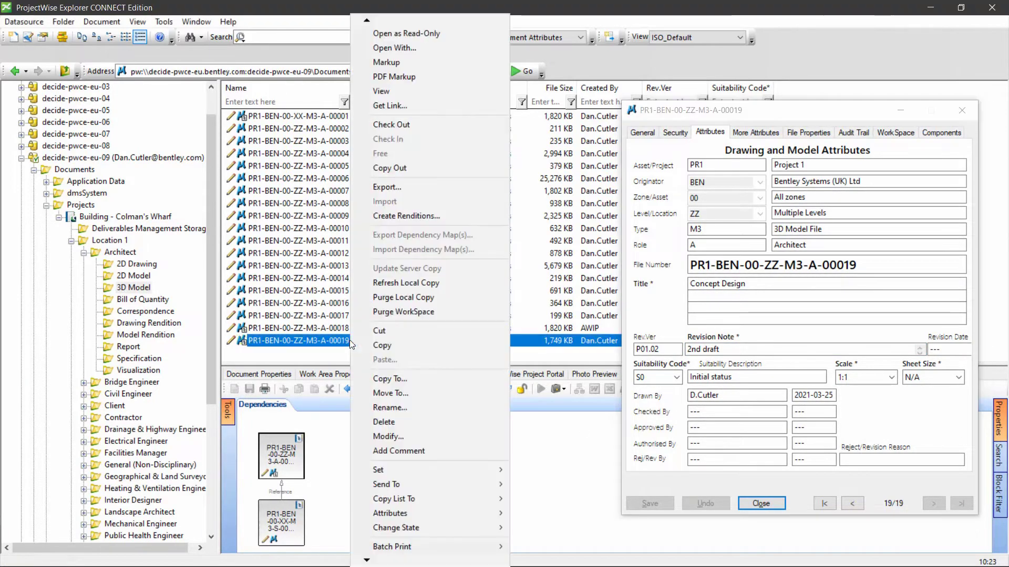
mouse_move(443, 528)
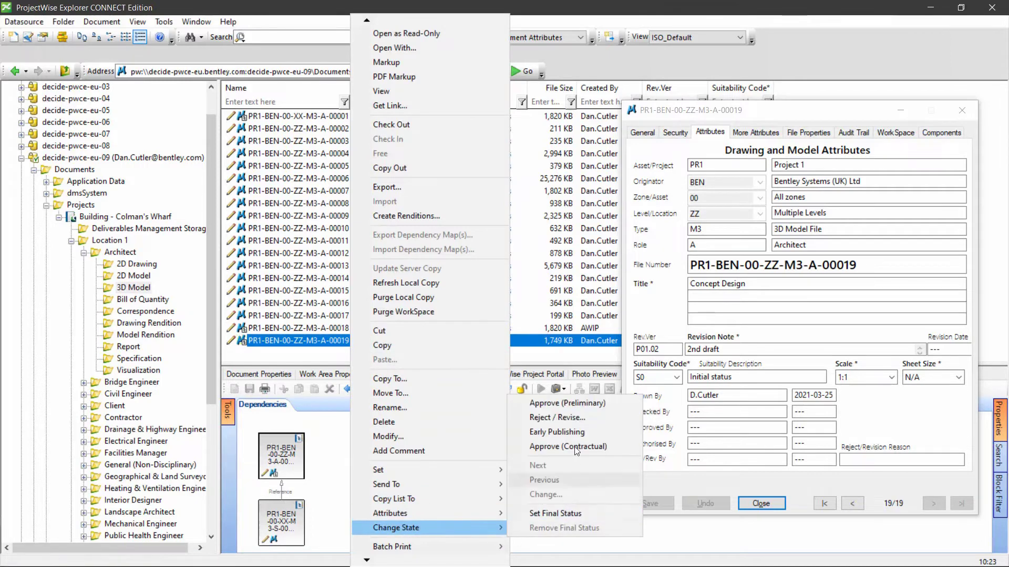
left_click(551, 399)
left_click(499, 338)
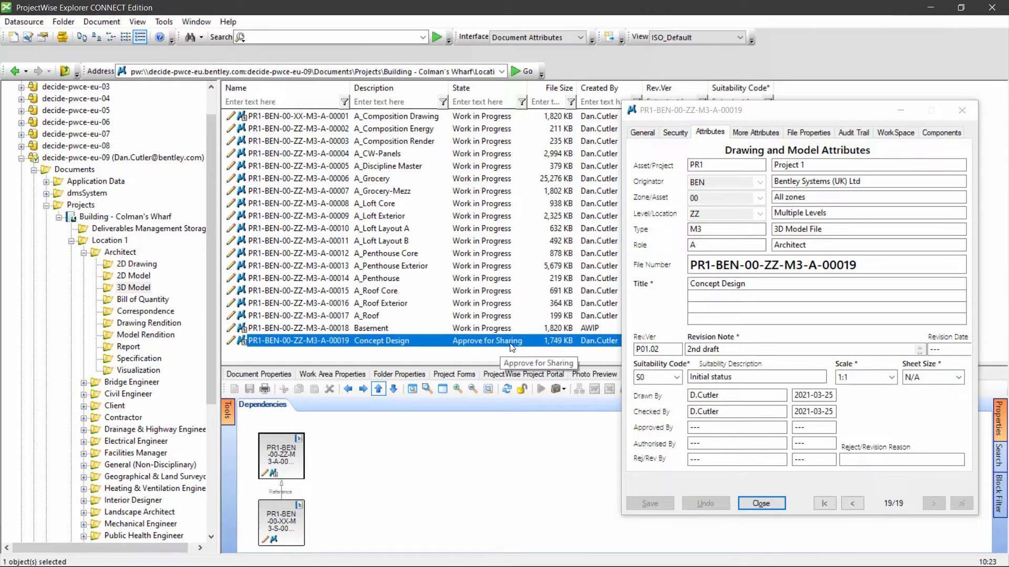
left_click(854, 133)
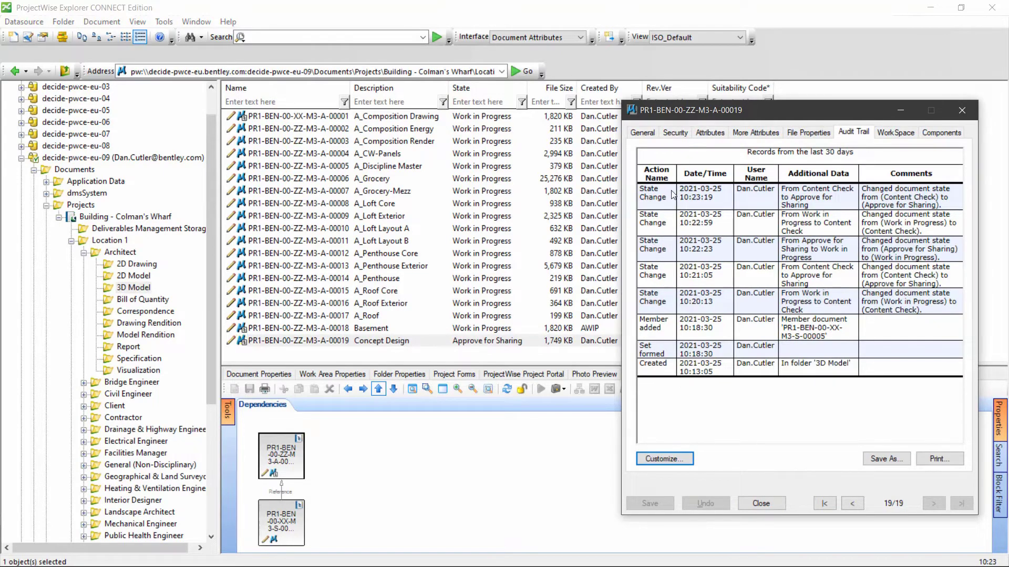
left_click(709, 133)
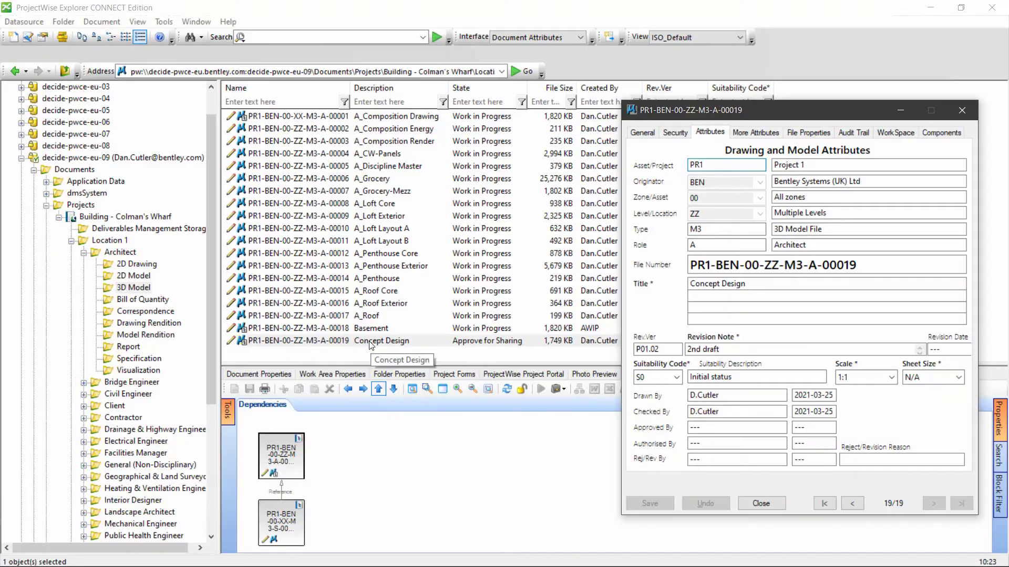
Step: Attempt sharing 00019, answer the Share Model prompt, and set Suitability Code to S1
right_click(371, 345)
mouse_move(452, 528)
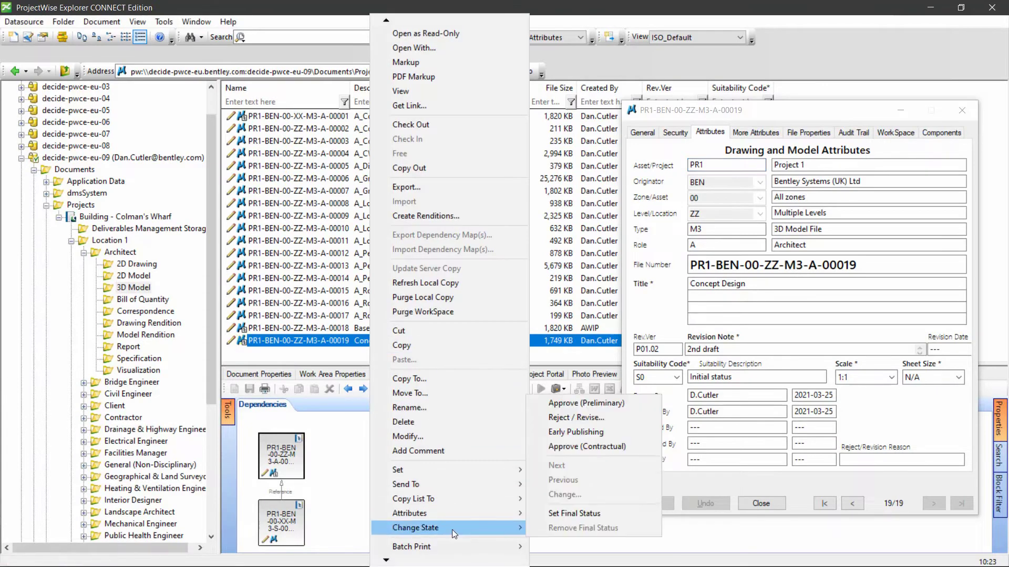
left_click(592, 402)
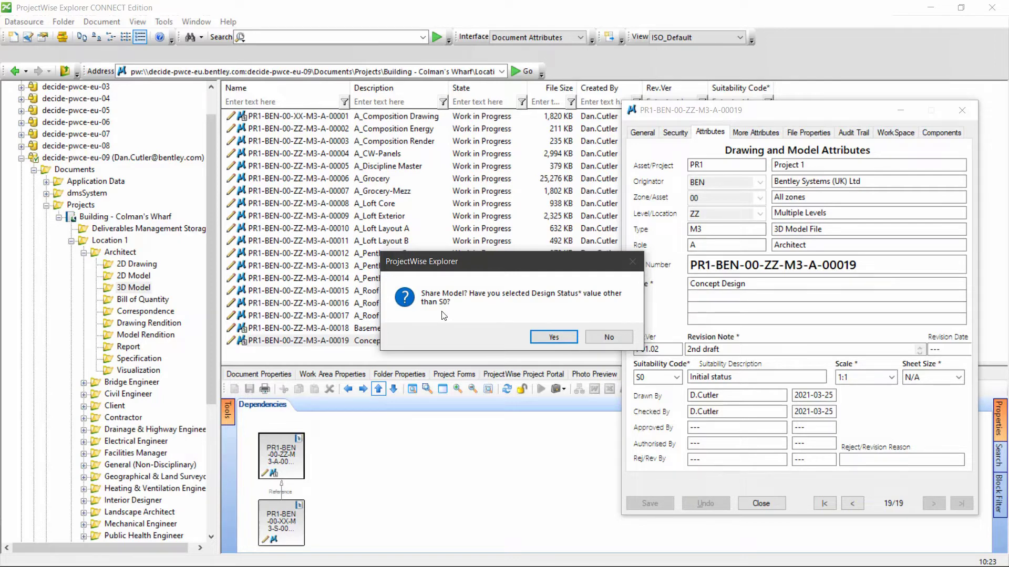
left_click(566, 337)
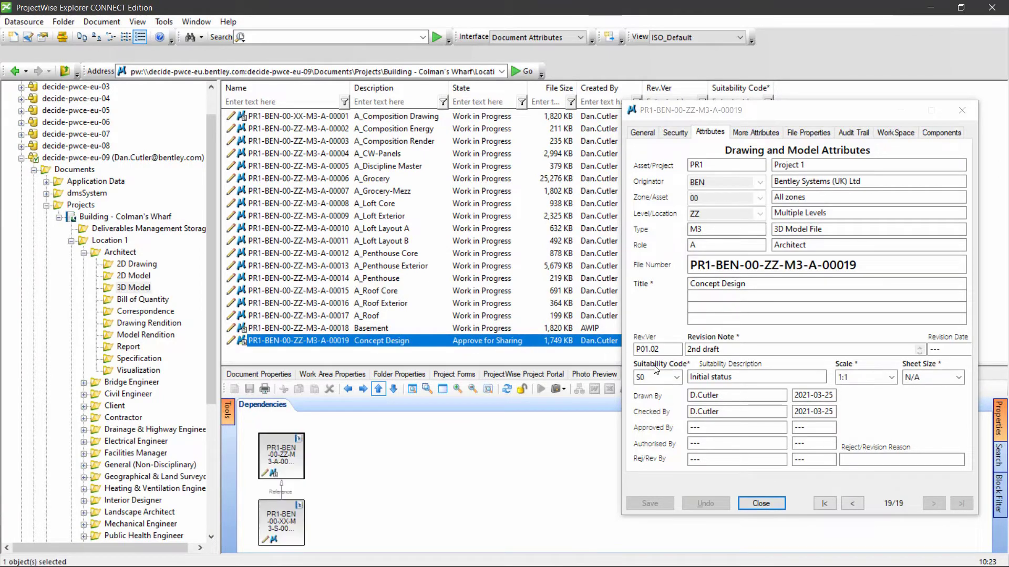
left_click(677, 378)
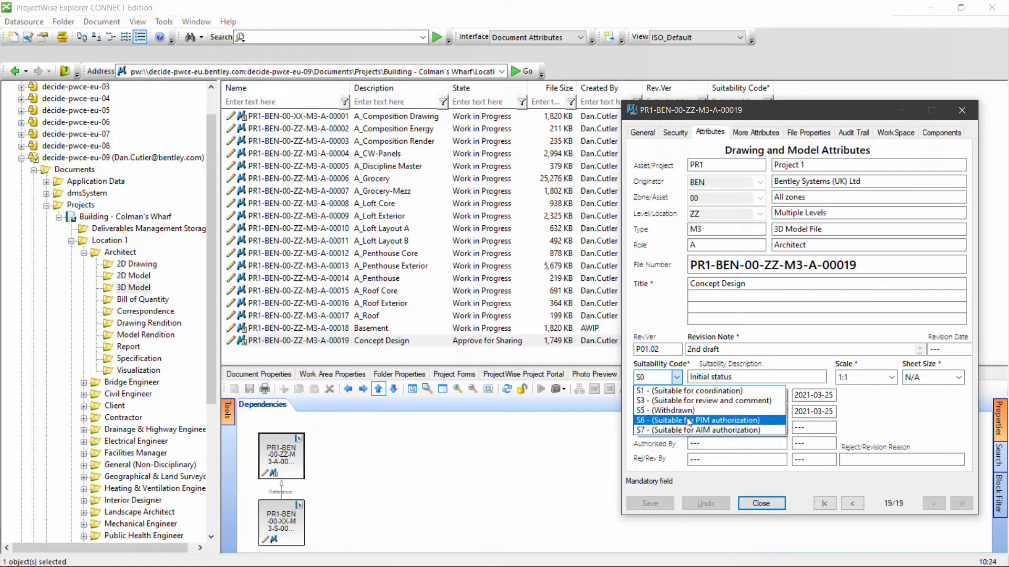
left_click(676, 391)
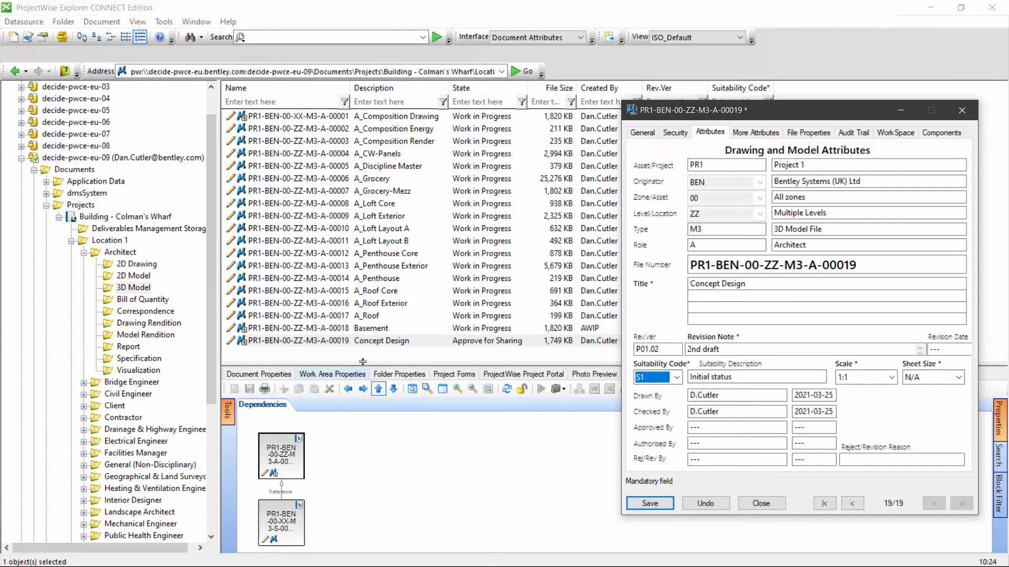
left_click(357, 343)
Step: Share 00019 as S1 through Approve (Preliminary), confirming the Share Model? prompt to reach P01
right_click(357, 343)
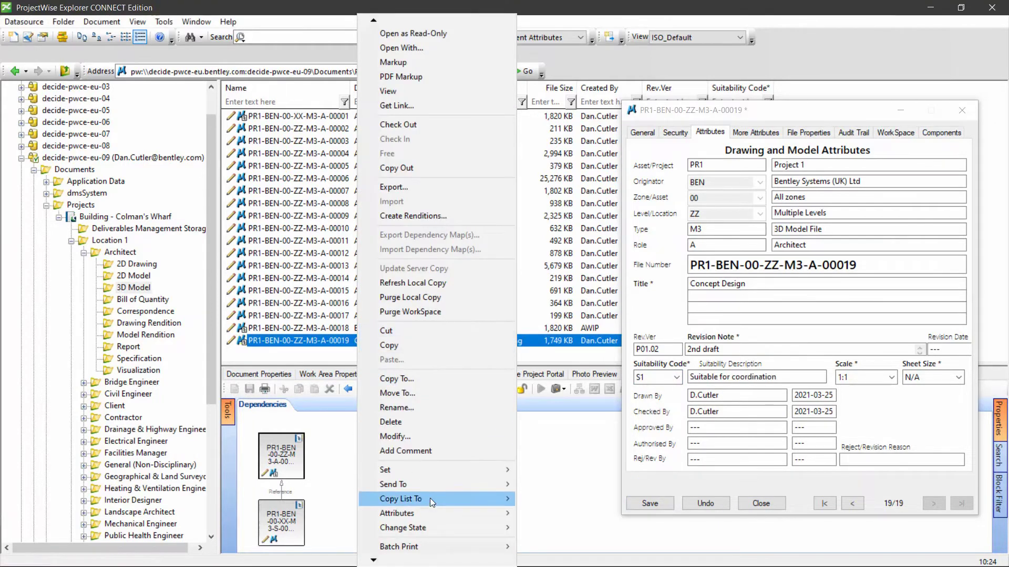
mouse_move(439, 529)
left_click(551, 405)
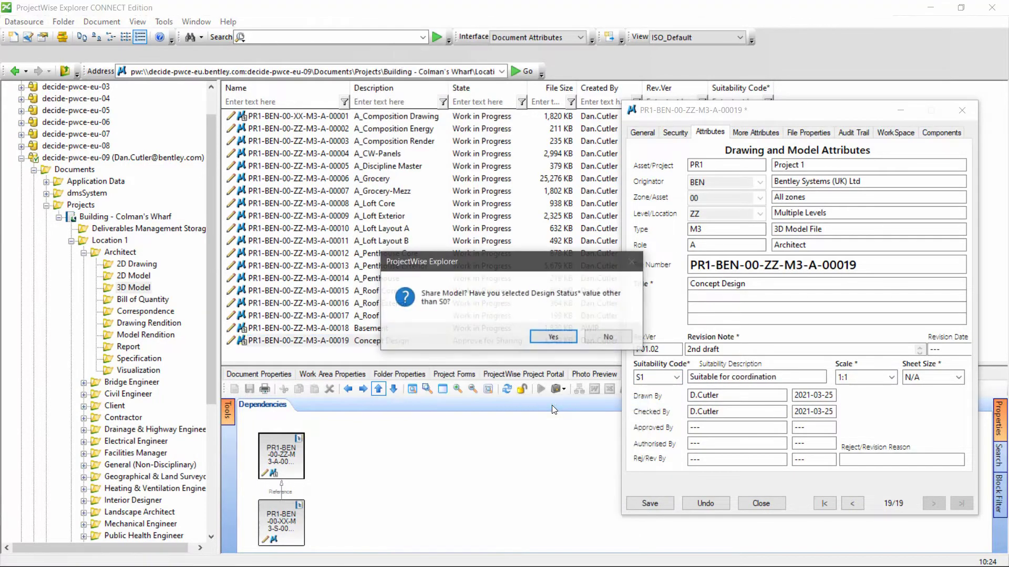
left_click(554, 337)
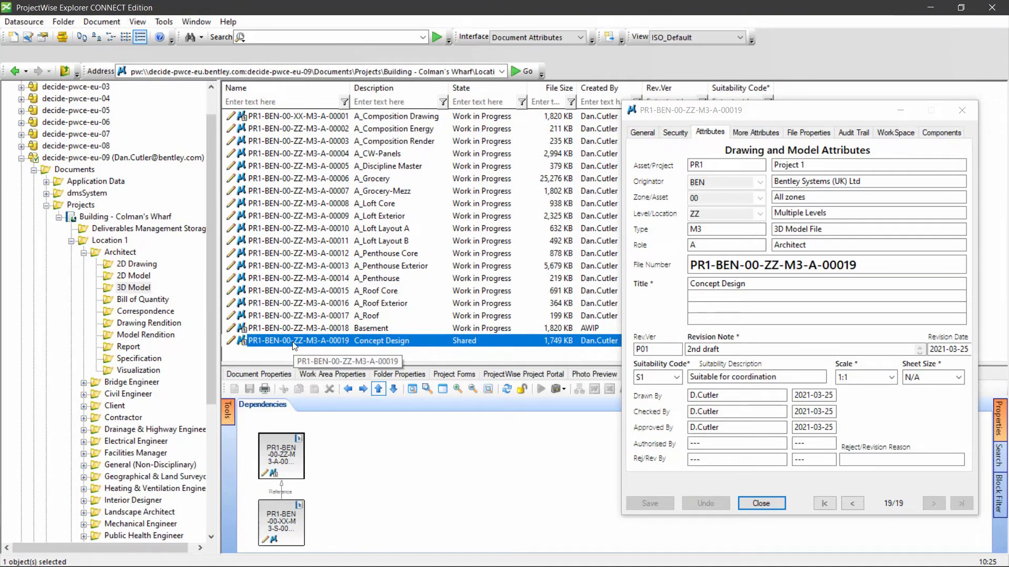
Step: Move PR1-BEN-00-ZZ-M3-A-00019 to the Approve (Publication) state and confirm
right_click(340, 343)
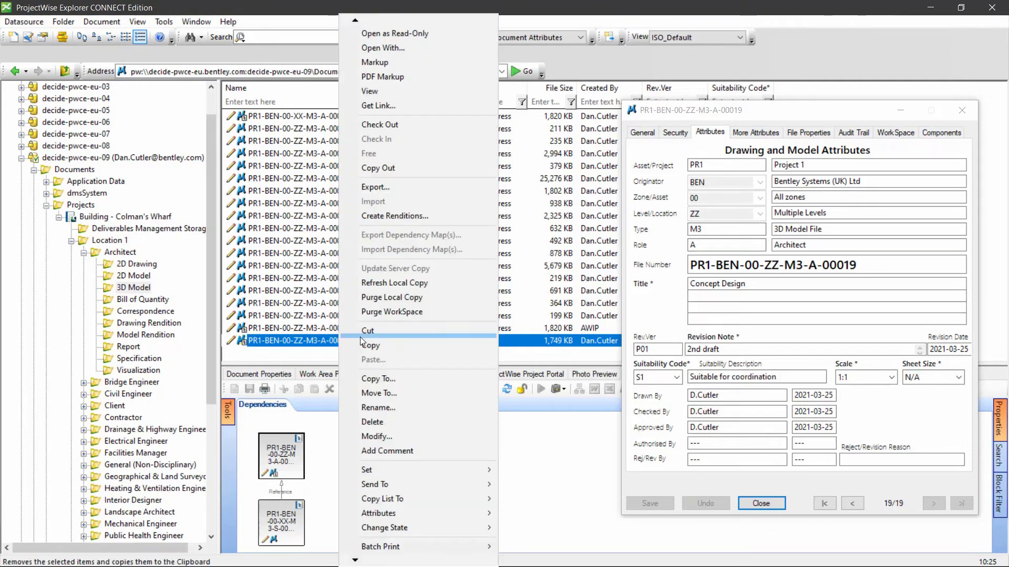
mouse_move(433, 528)
left_click(541, 402)
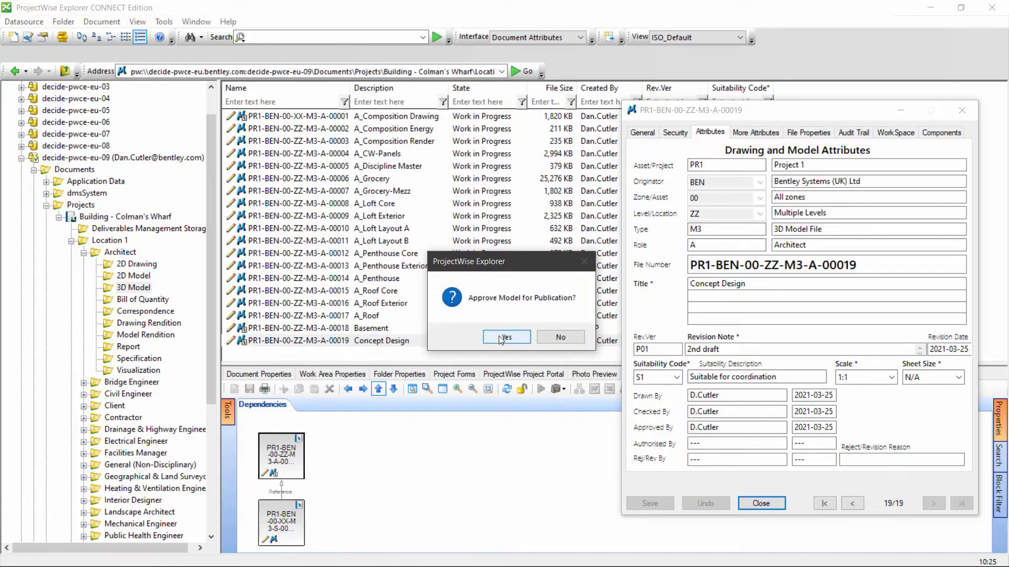
left_click(500, 339)
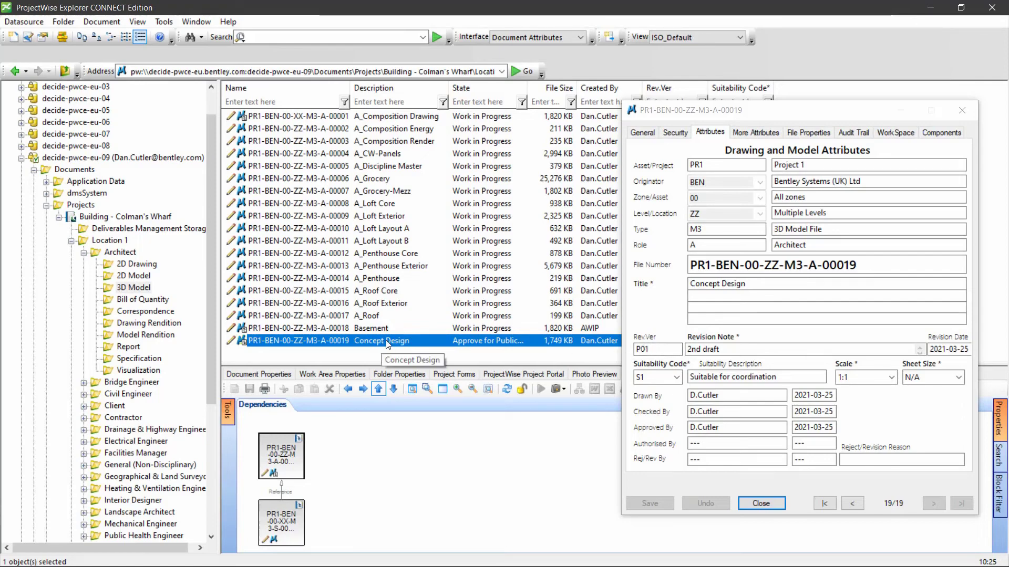
Step: Set 00019's suitability code to A1 Fit for Construction and confirm its contractual approval
left_click(677, 377)
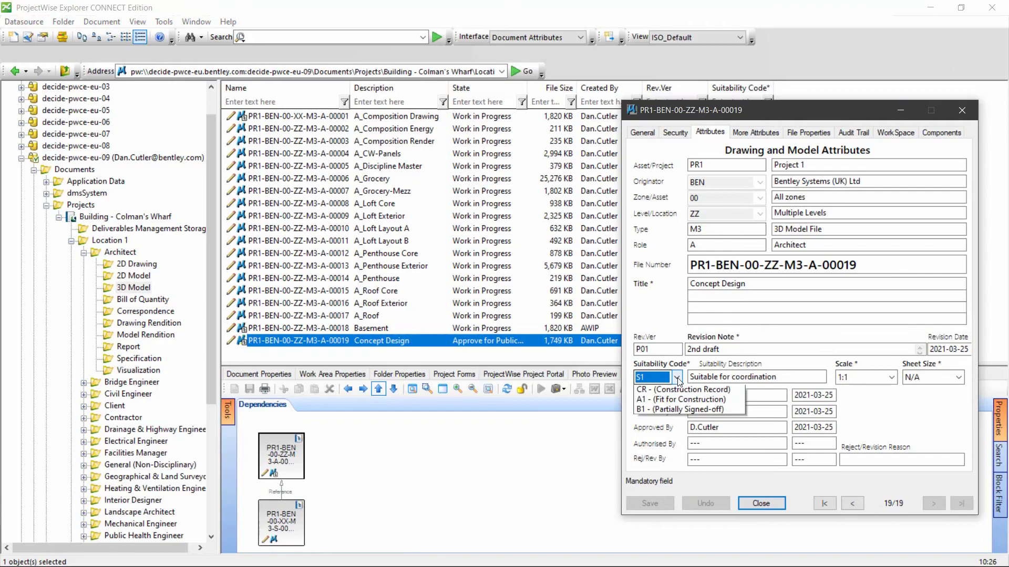
left_click(687, 403)
left_click(477, 344)
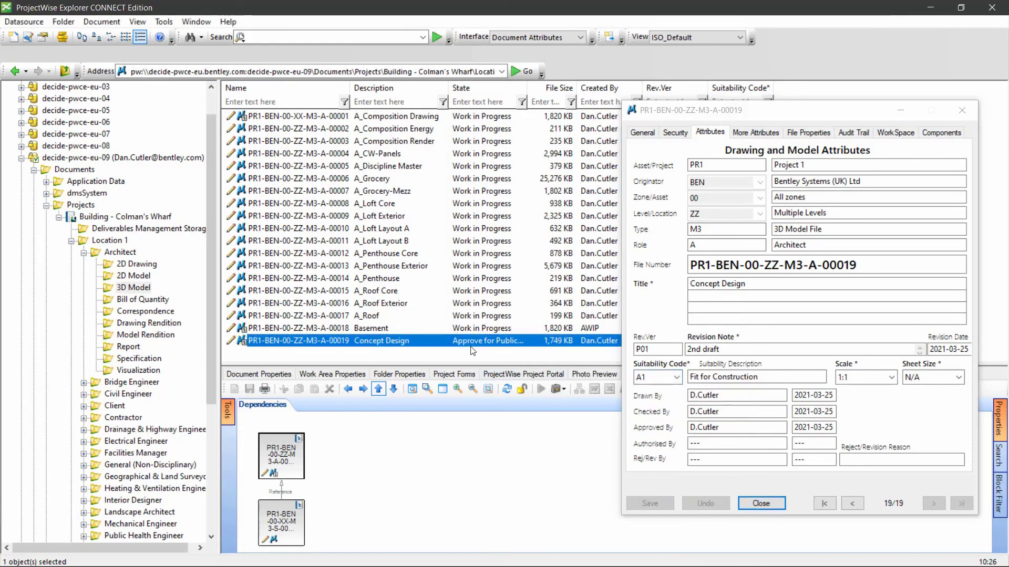
right_click(478, 344)
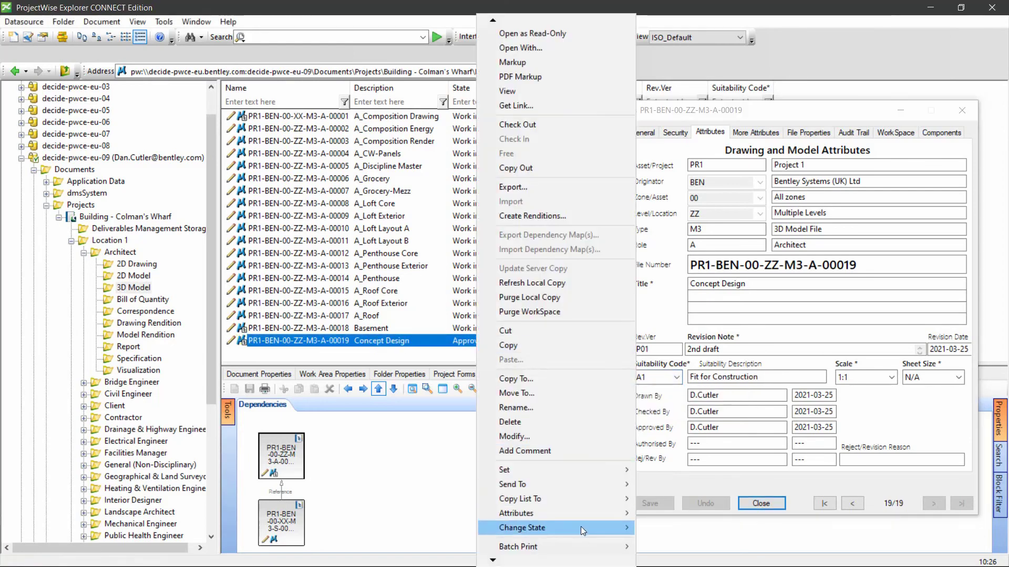
mouse_move(608, 534)
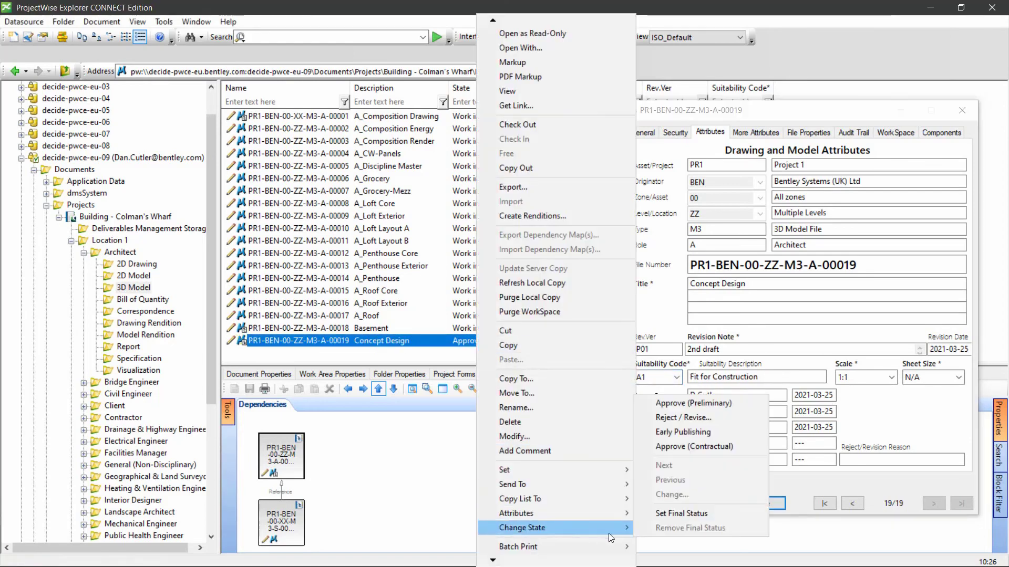
left_click(733, 446)
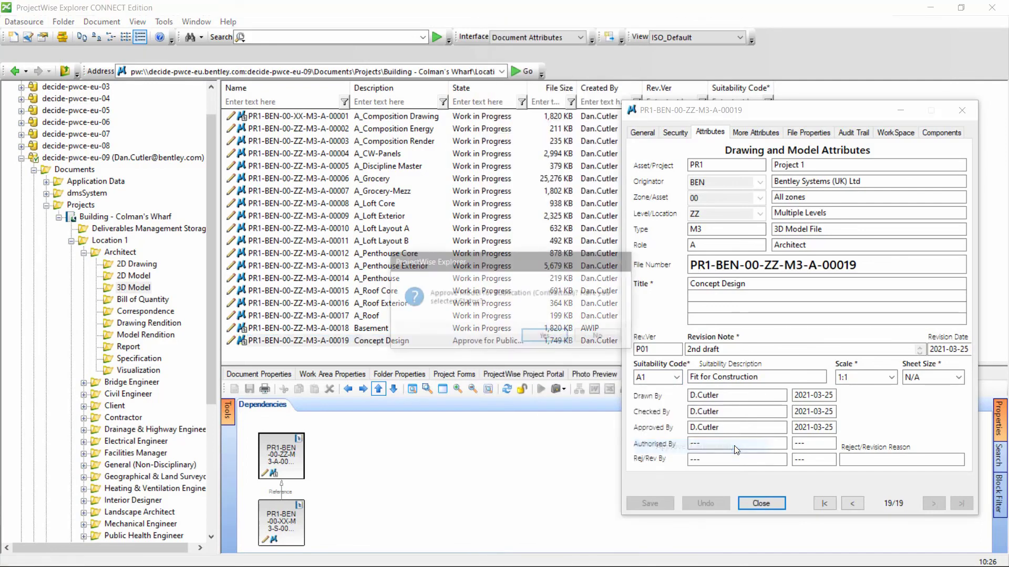
left_click(548, 340)
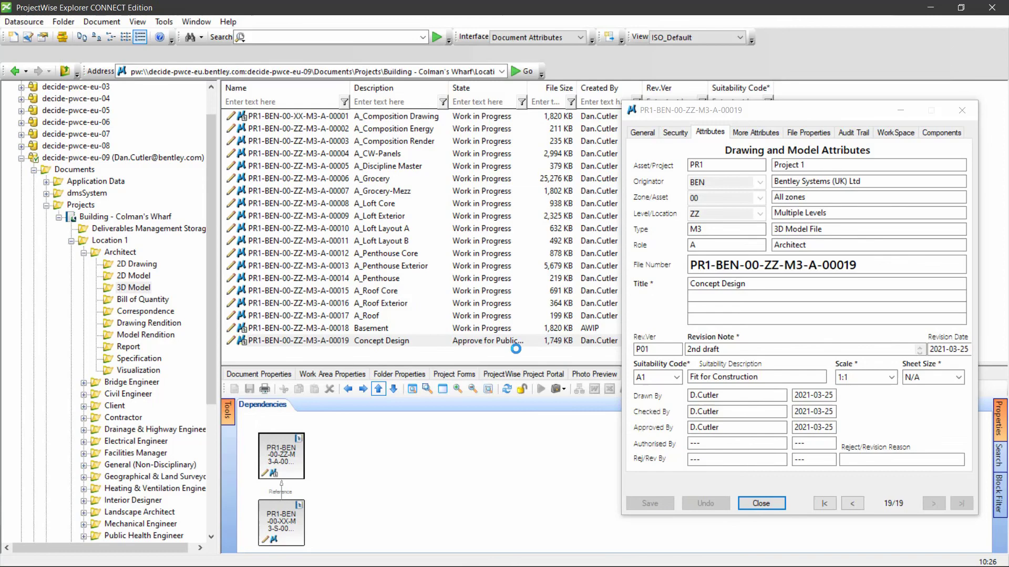